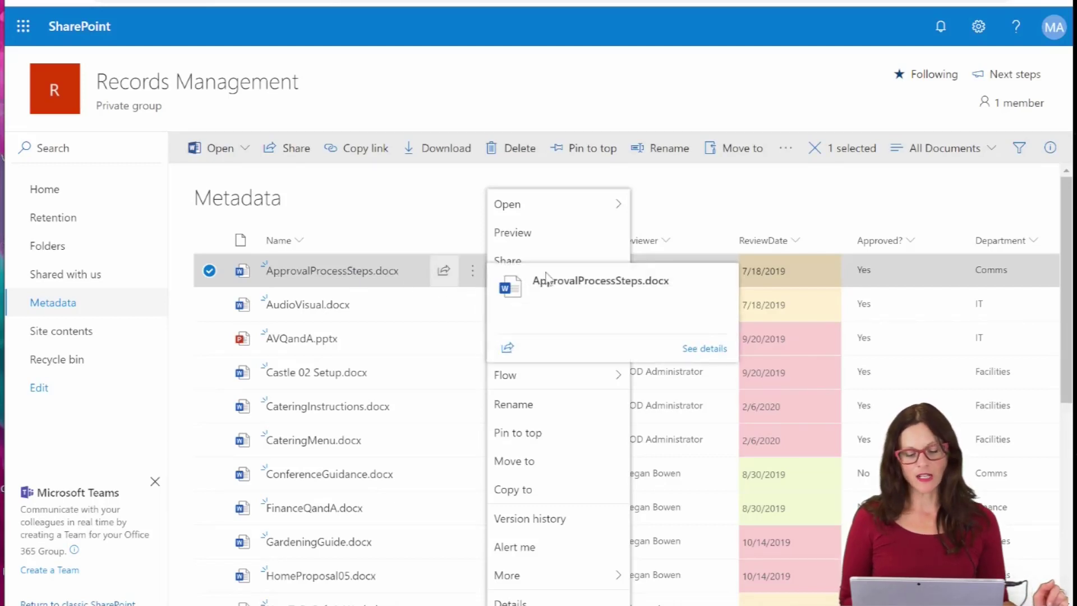
Open the version history of ApprovalProcessSteps.docx, review its entries and check the actions available for version 2.0.
{"action": "left_click", "coordinate": [548, 522]}
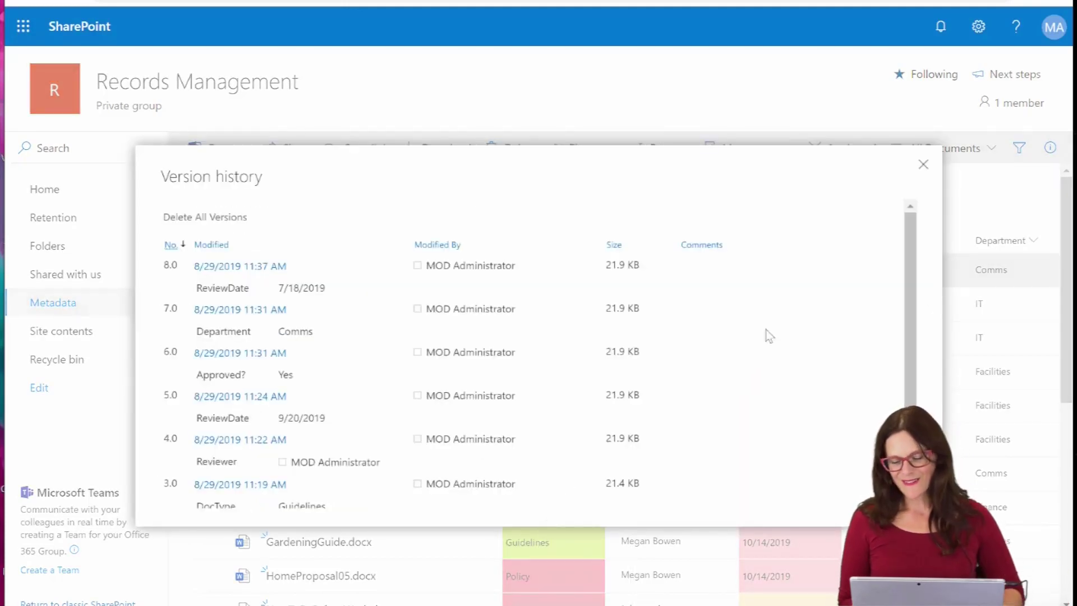
{"action": "left_click_drag", "start_coordinate": [912, 359], "coordinate": [916, 418]}
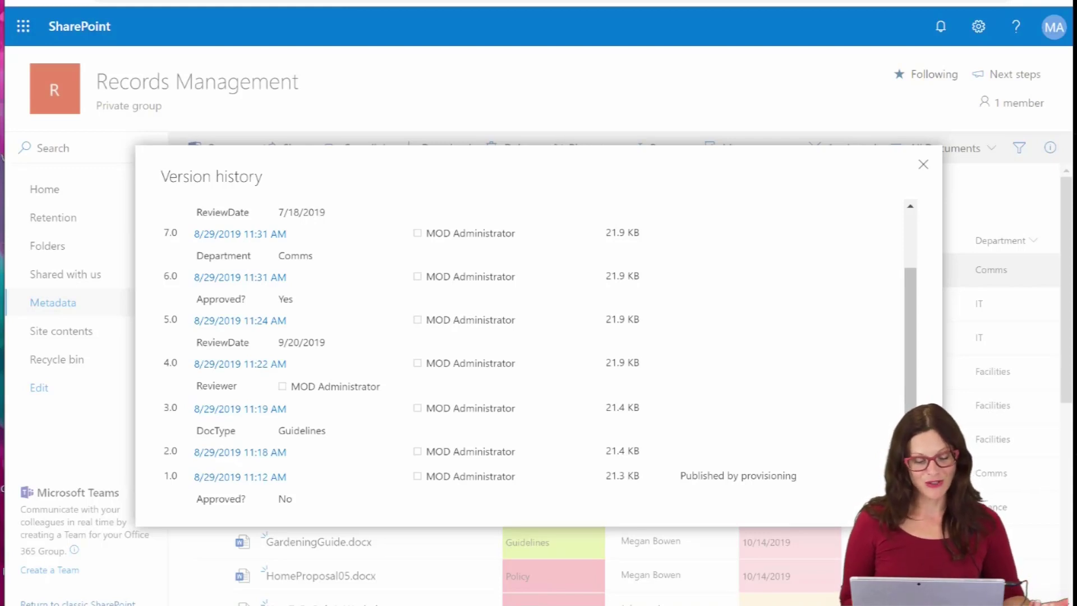
{"action": "left_click_drag", "start_coordinate": [905, 393], "coordinate": [906, 330]}
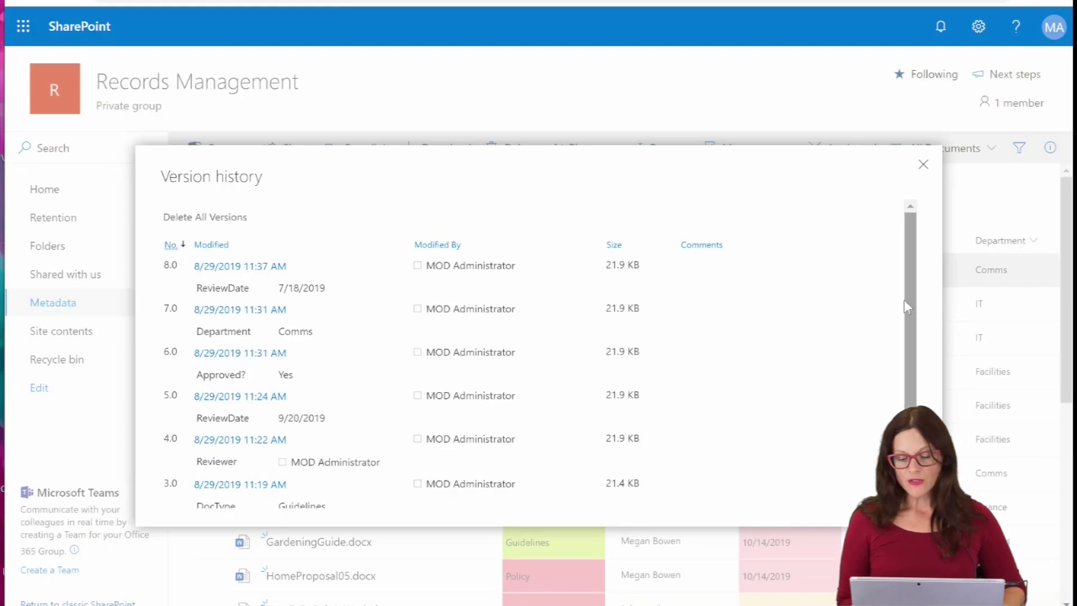
{"action": "scroll", "coordinate": [912, 320], "scroll_direction": "down", "scroll_amount": 3}
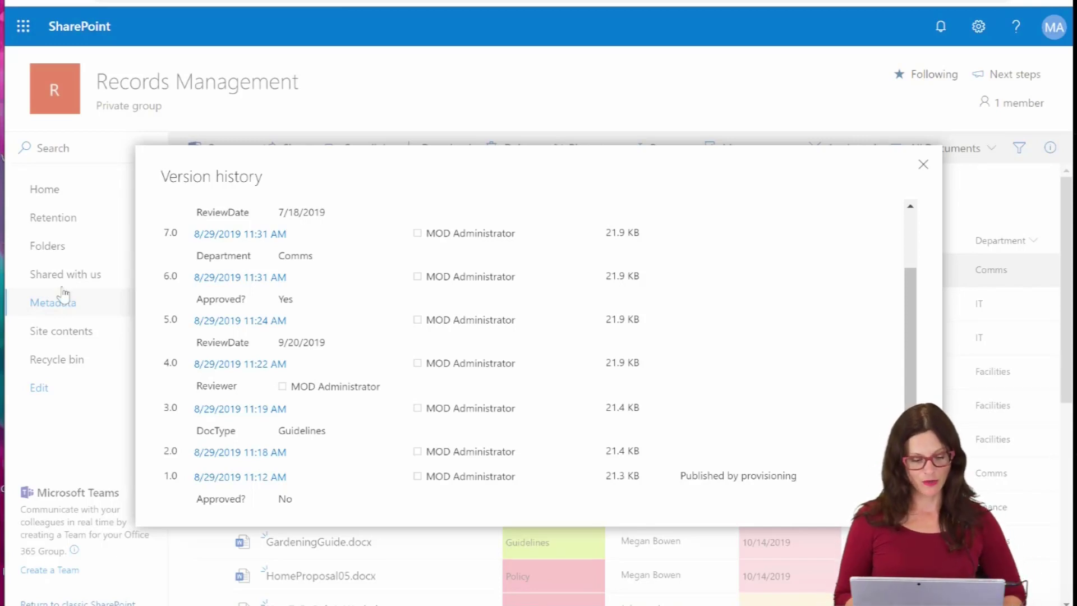
{"action": "left_click", "coordinate": [300, 452]}
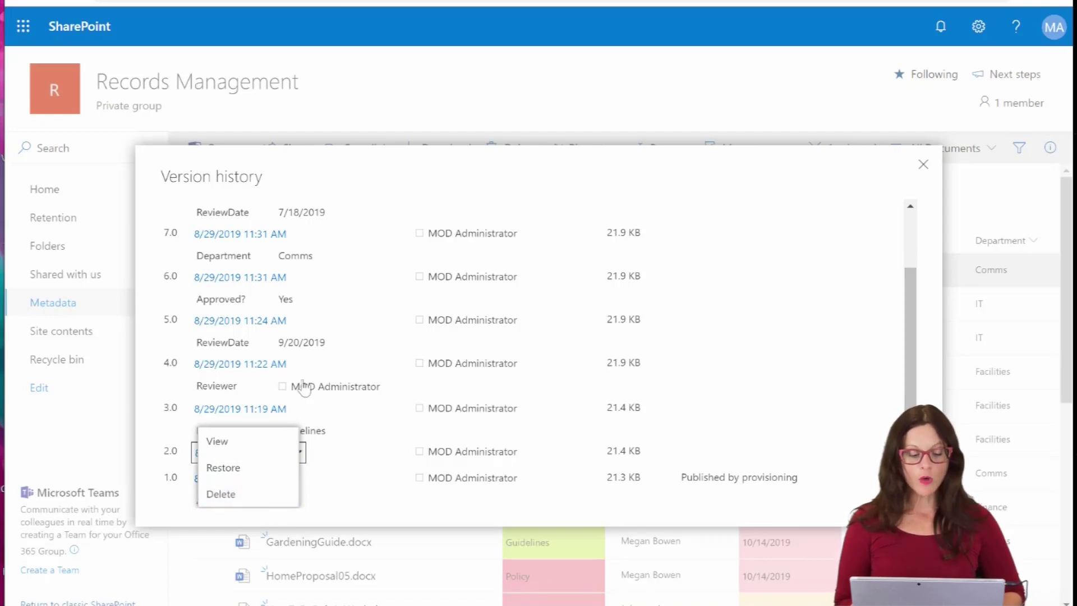
{"action": "left_click", "coordinate": [238, 414]}
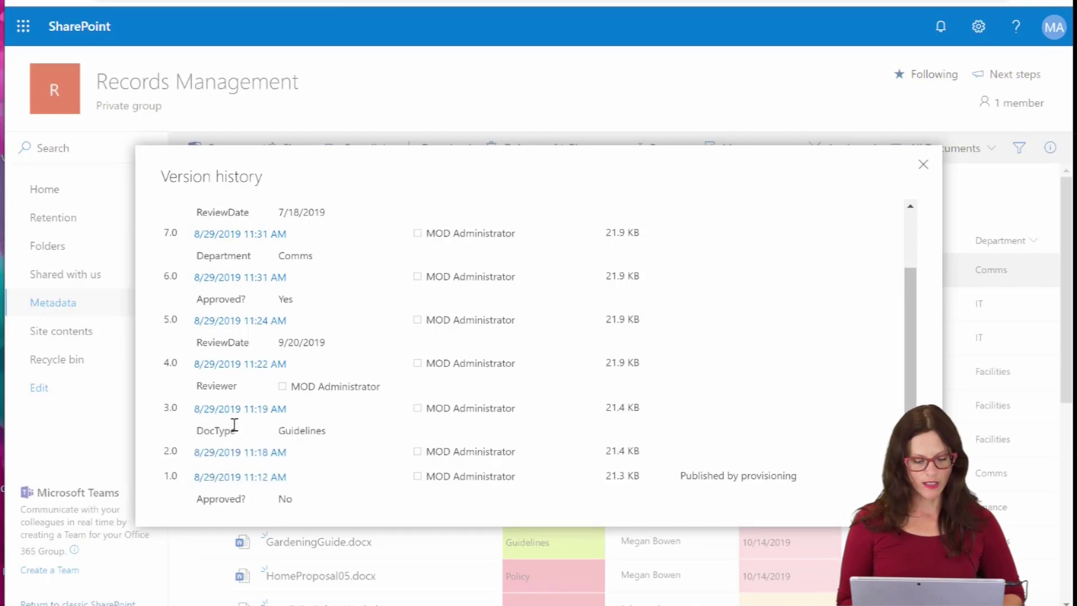
Restore version 3.0 of ApprovalProcessSteps.docx as the current version and confirm the replacement.
{"action": "mouse_move", "coordinate": [241, 413]}
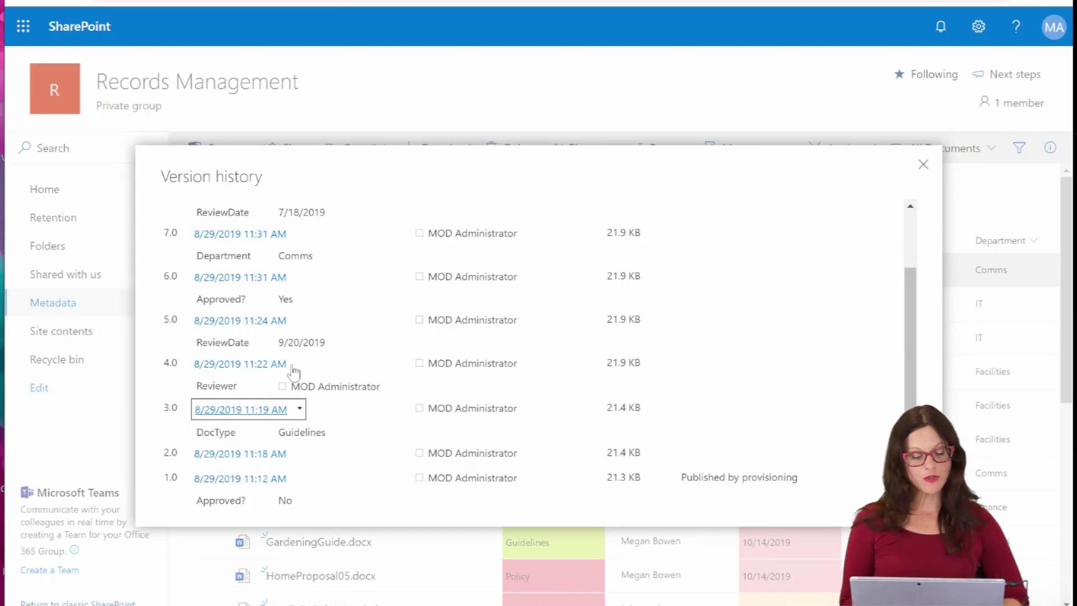
{"action": "left_click", "coordinate": [299, 410]}
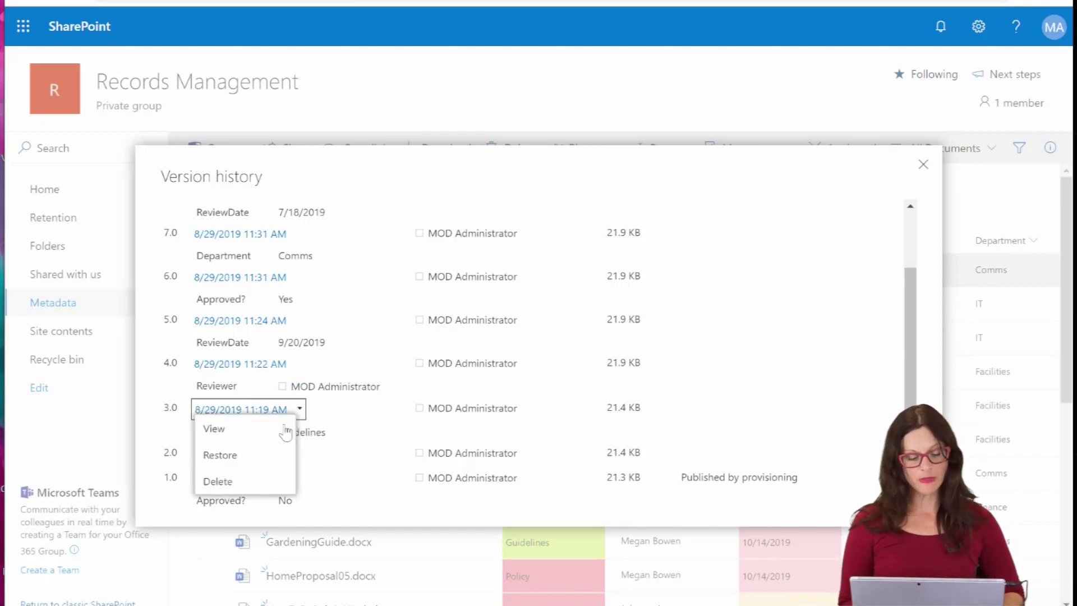
{"action": "left_click", "coordinate": [253, 454]}
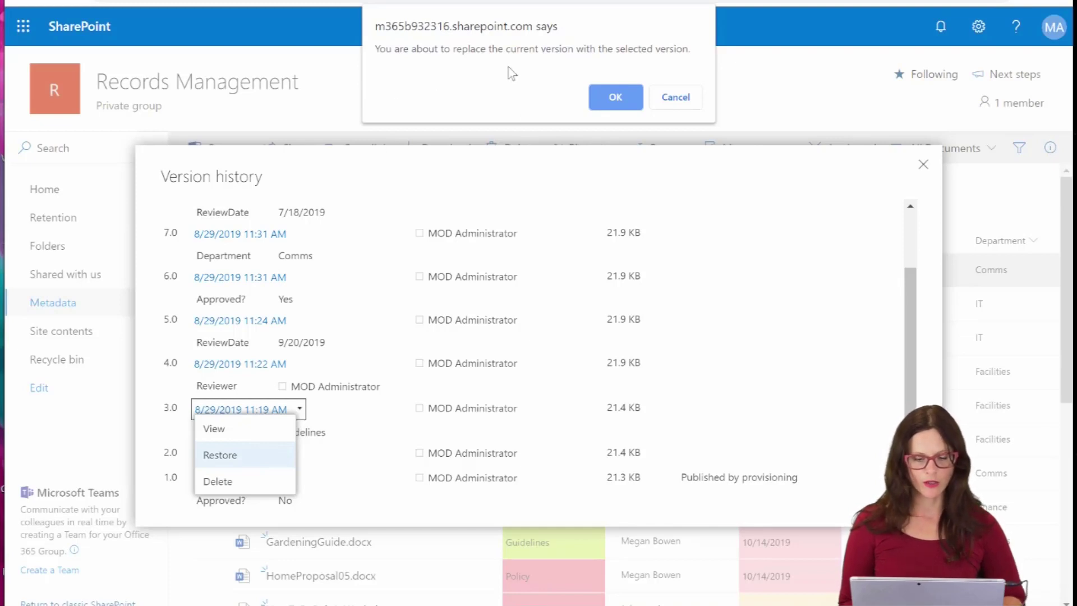
{"action": "left_click", "coordinate": [593, 103]}
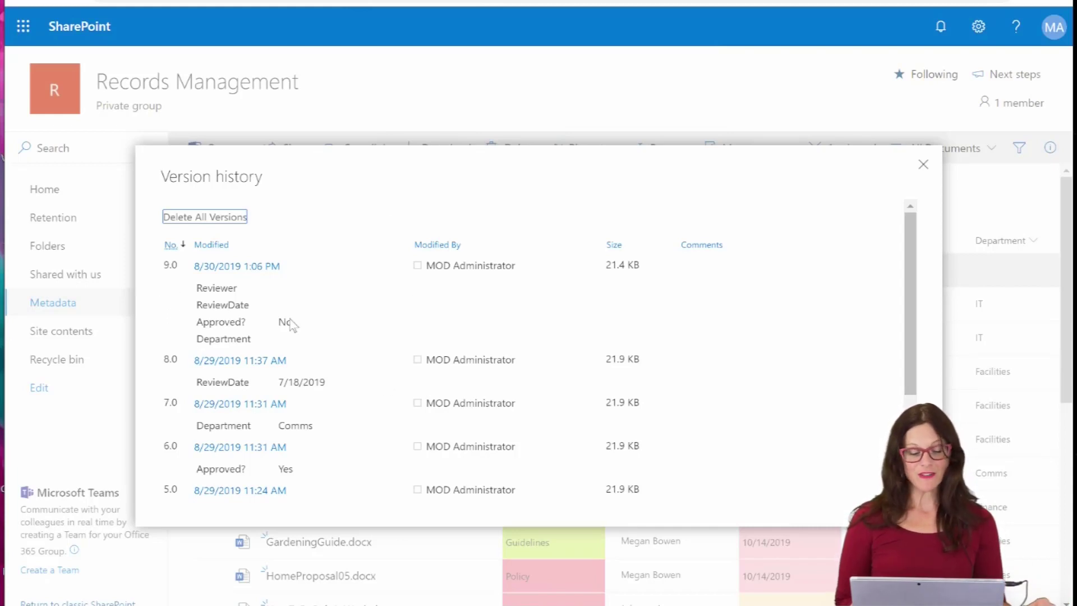
Compare the actions offered for versions 8.0 and 9.0, and close the version history.
{"action": "mouse_move", "coordinate": [283, 267]}
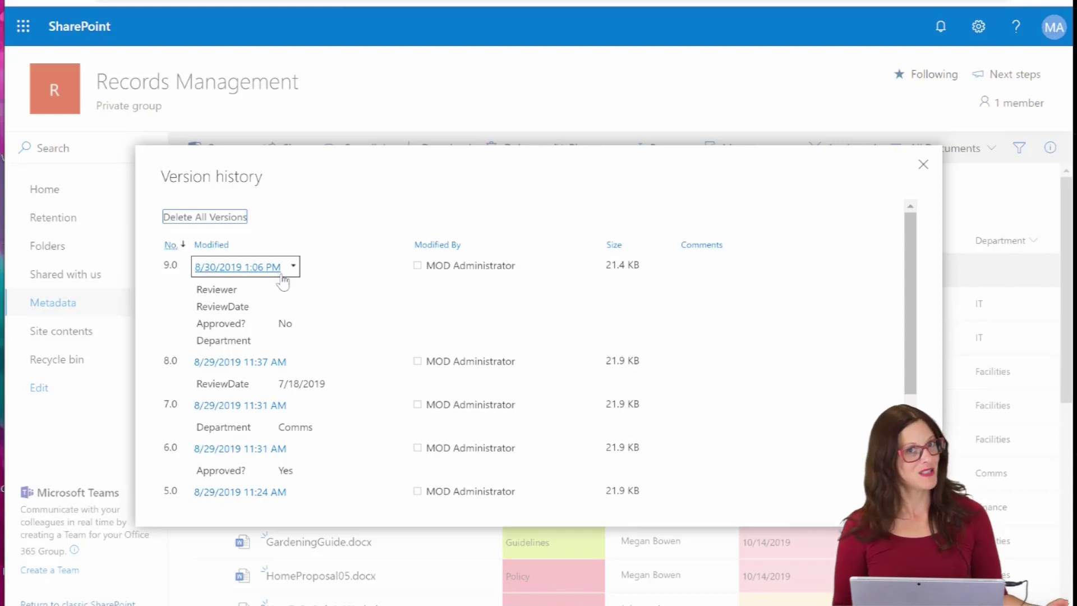
{"action": "left_click", "coordinate": [299, 362]}
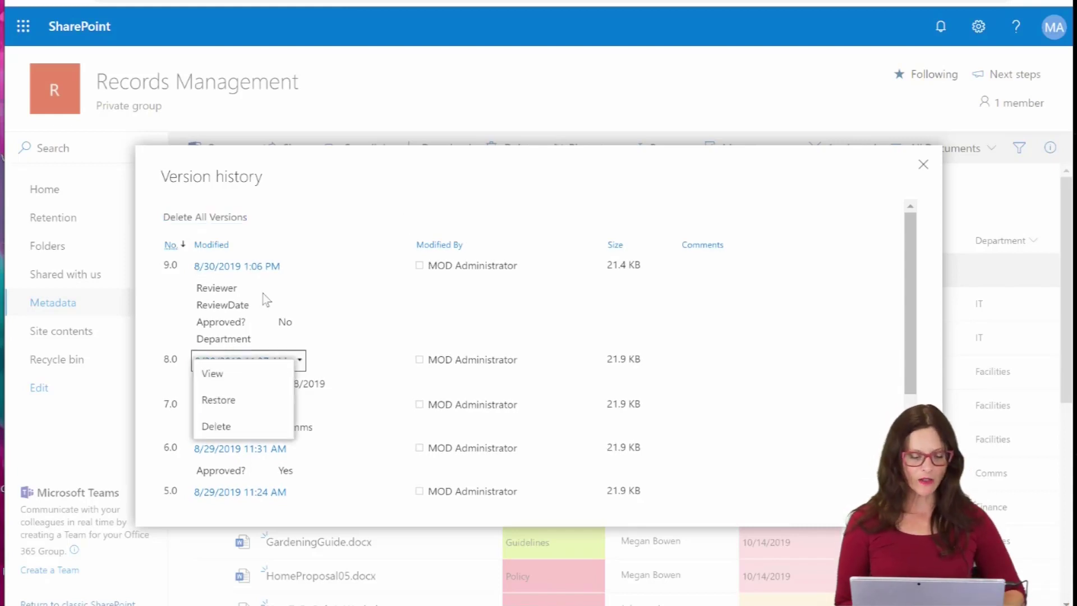
{"action": "left_click", "coordinate": [297, 268]}
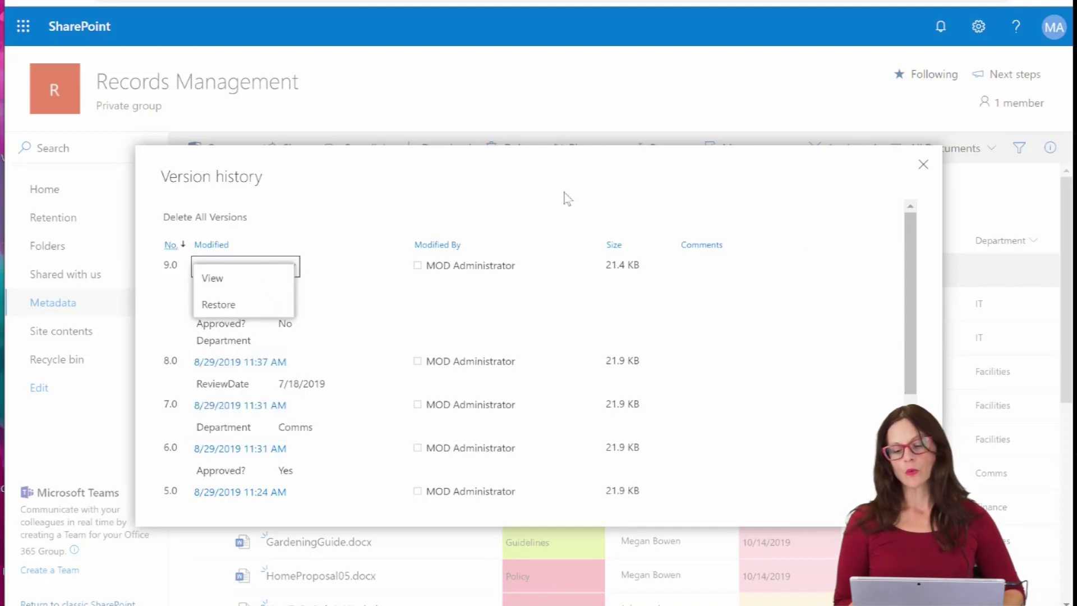
{"action": "left_click", "coordinate": [923, 165]}
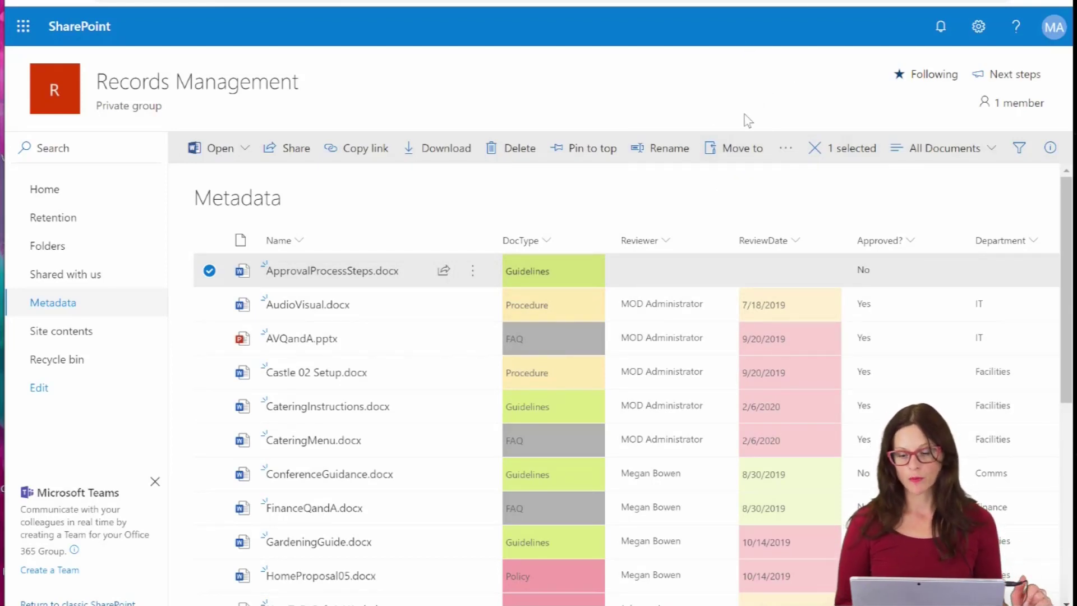
Open the Metadata library's versioning settings and review the options from content approval to required check-out.
{"action": "left_click", "coordinate": [979, 29]}
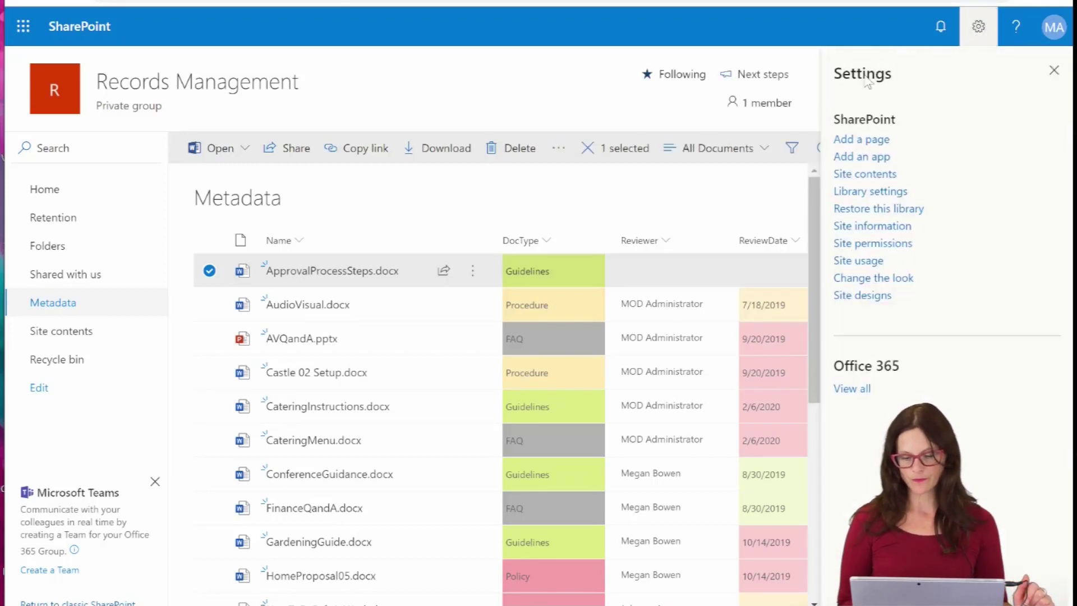
{"action": "left_click", "coordinate": [867, 193]}
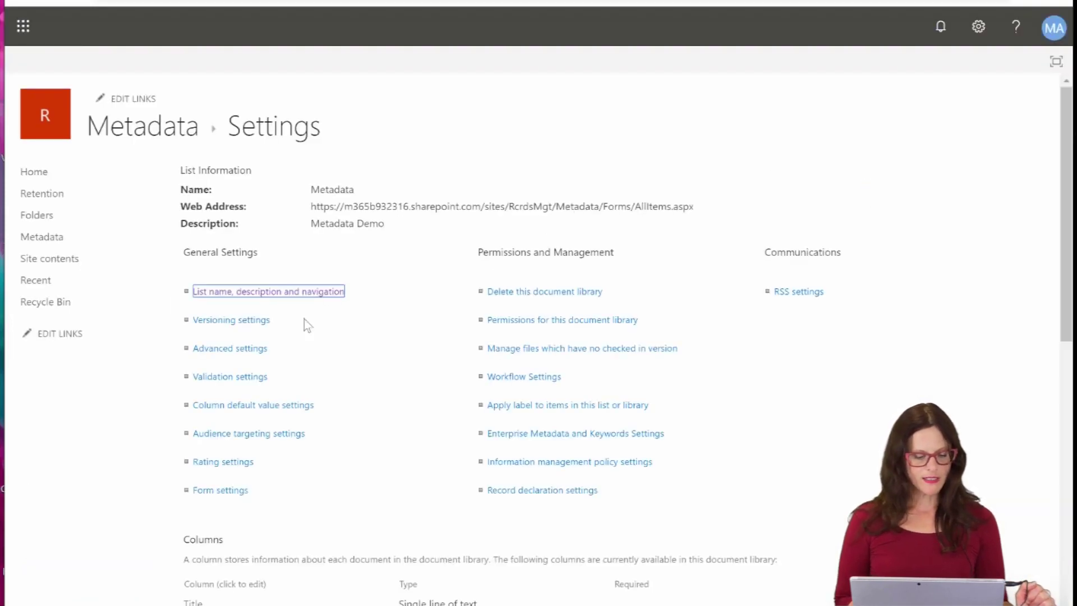
{"action": "left_click", "coordinate": [232, 323]}
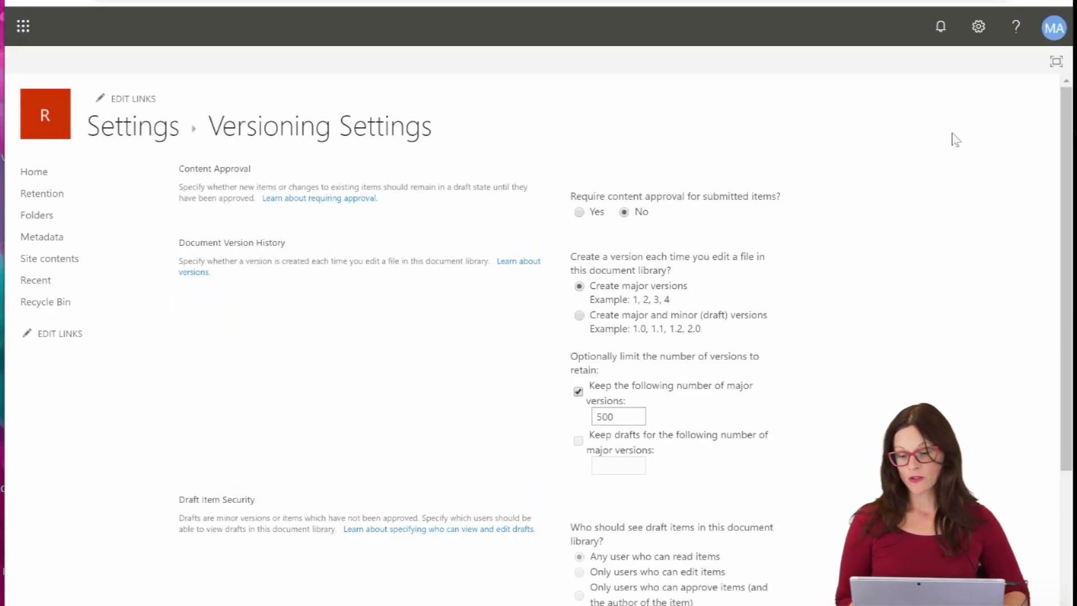
{"action": "scroll", "coordinate": [1068, 164], "scroll_direction": "down", "scroll_amount": 2}
{"action": "scroll", "coordinate": [354, 189], "scroll_direction": "down", "scroll_amount": 2}
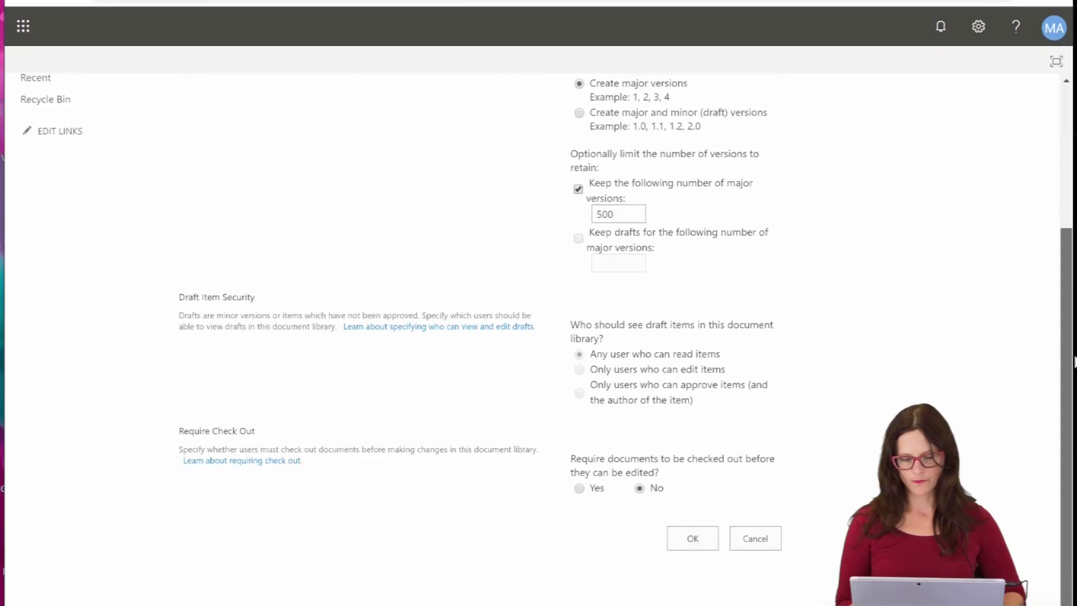
{"action": "scroll", "coordinate": [354, 189], "scroll_direction": "up", "scroll_amount": 4}
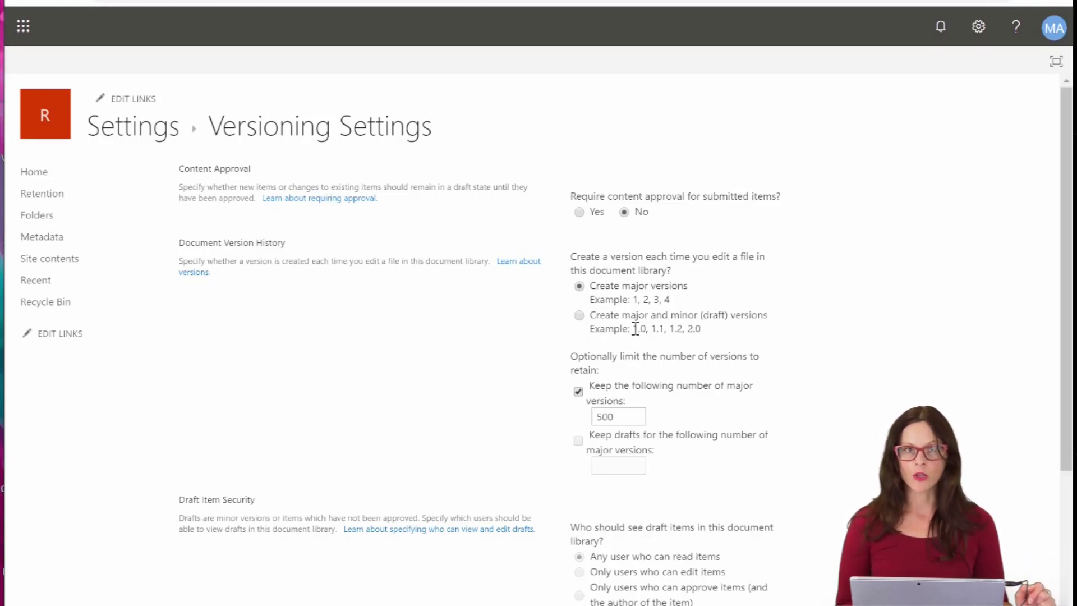
Choose to create major and minor (draft) versions and set the number of major versions to keep to 1000.
{"action": "left_click", "coordinate": [580, 317]}
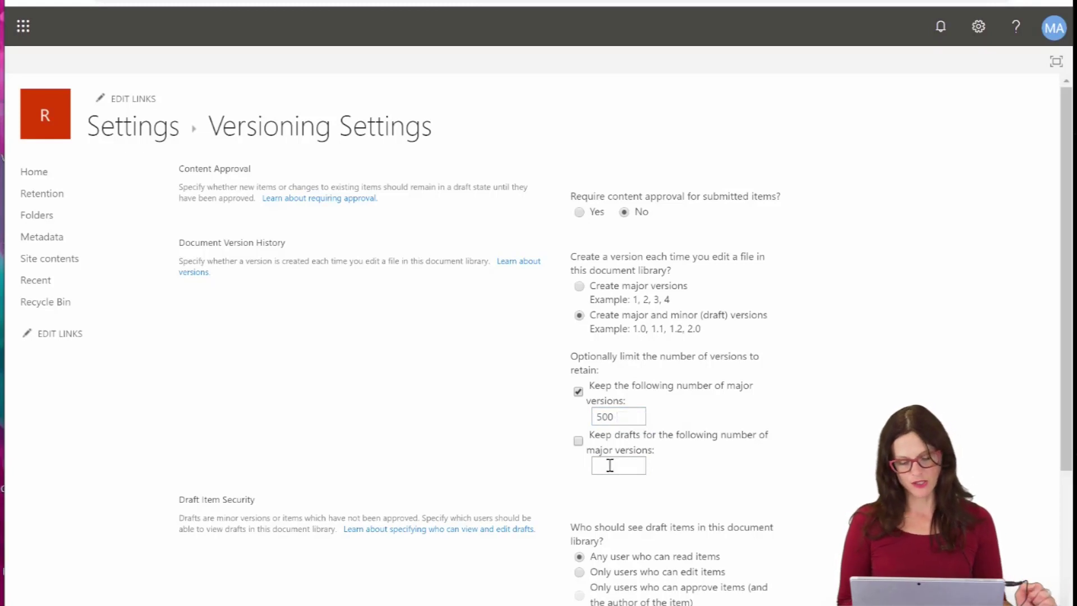
{"action": "left_click", "coordinate": [622, 418]}
{"action": "key", "text": "BackSpace"}
{"action": "key", "text": "BackSpace"}
{"action": "key", "text": "BackSpace"}
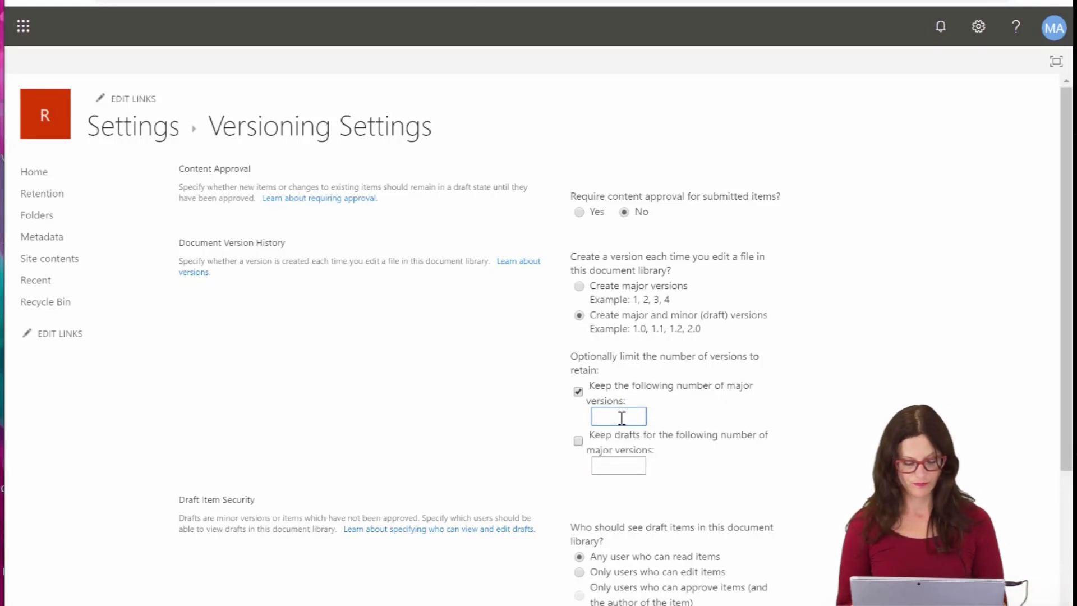
{"action": "type", "text": "1000"}
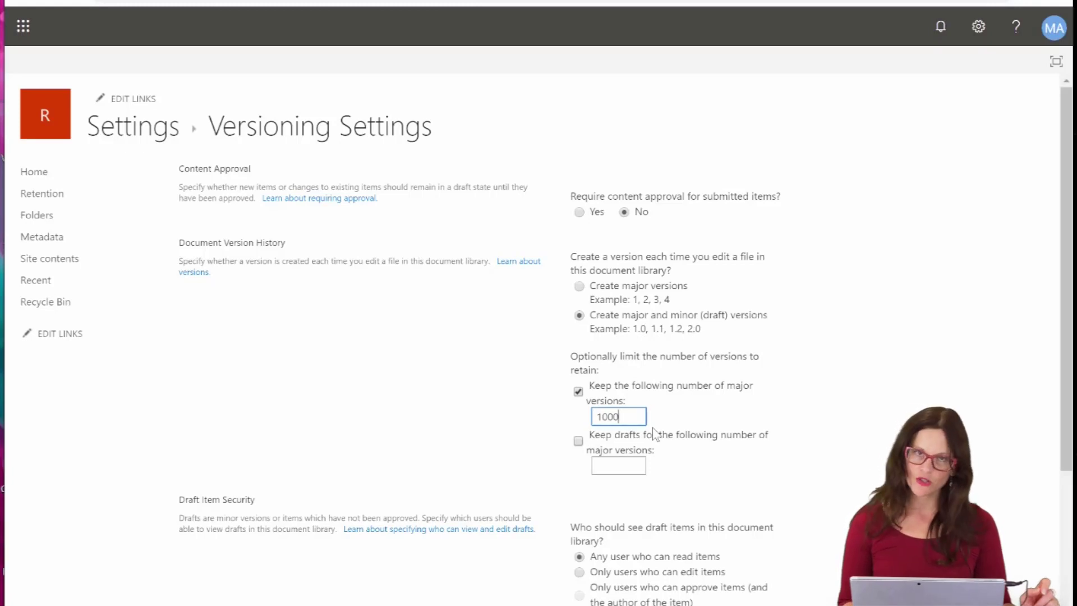
Restrict draft item visibility to only users who can edit items.
{"action": "scroll", "coordinate": [654, 433], "scroll_direction": "down", "scroll_amount": 3}
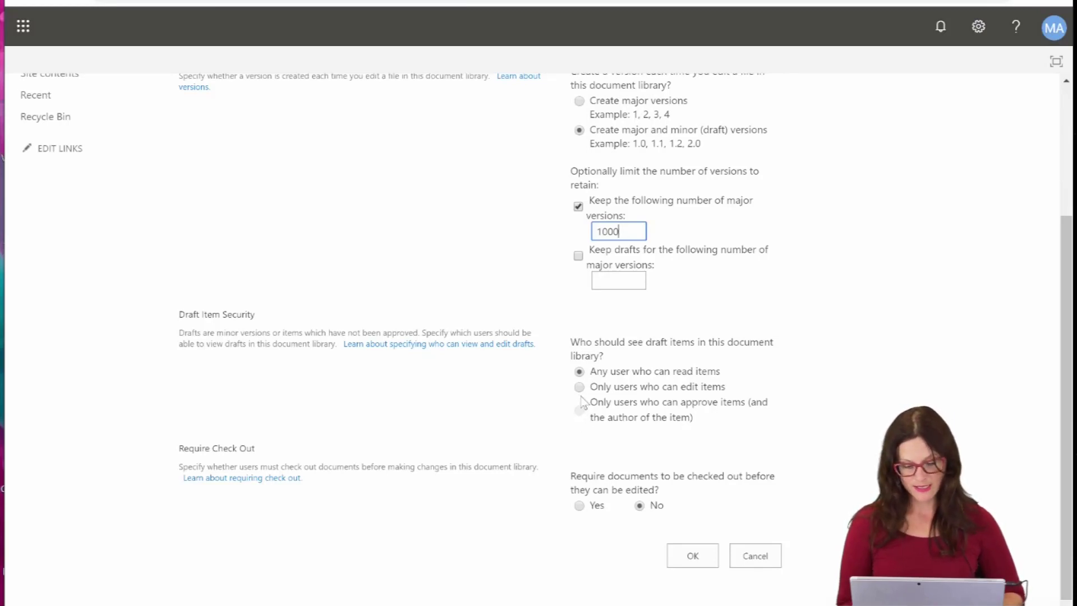
{"action": "left_click", "coordinate": [580, 396]}
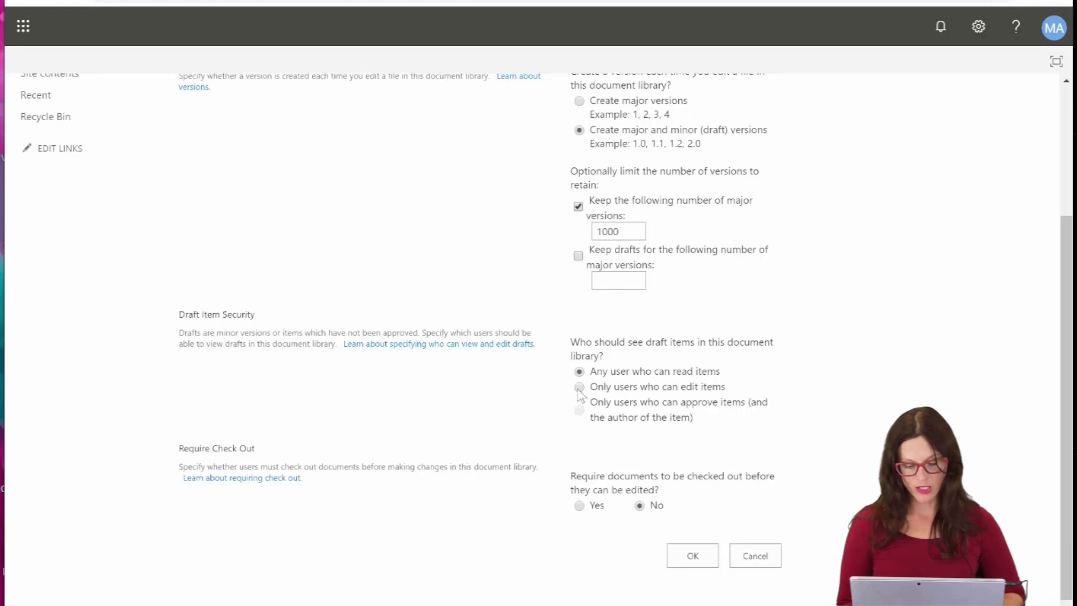
{"action": "left_click", "coordinate": [579, 389]}
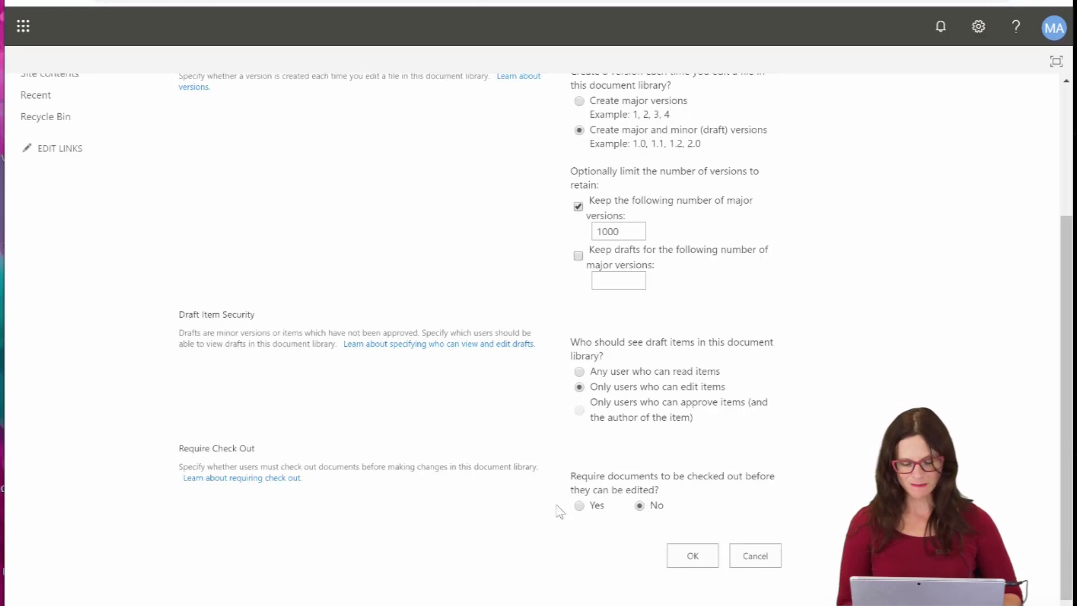
Set the library back to creating major versions only and save the versioning settings.
{"action": "scroll", "coordinate": [1065, 406], "scroll_direction": "up", "scroll_amount": 3}
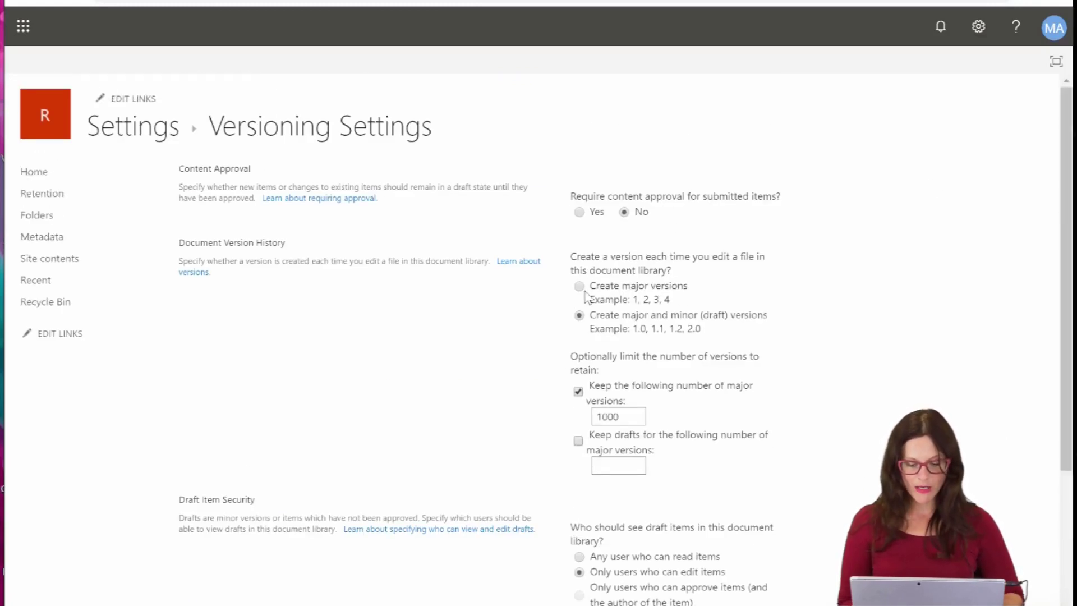
{"action": "left_click", "coordinate": [581, 288]}
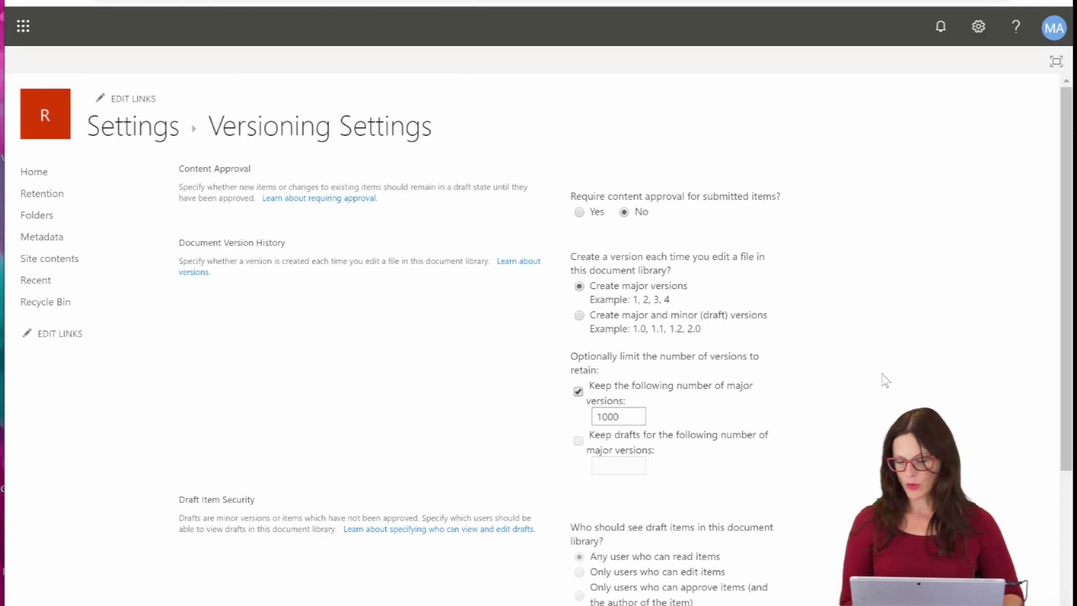
{"action": "scroll", "coordinate": [1070, 287], "scroll_direction": "down", "scroll_amount": 4}
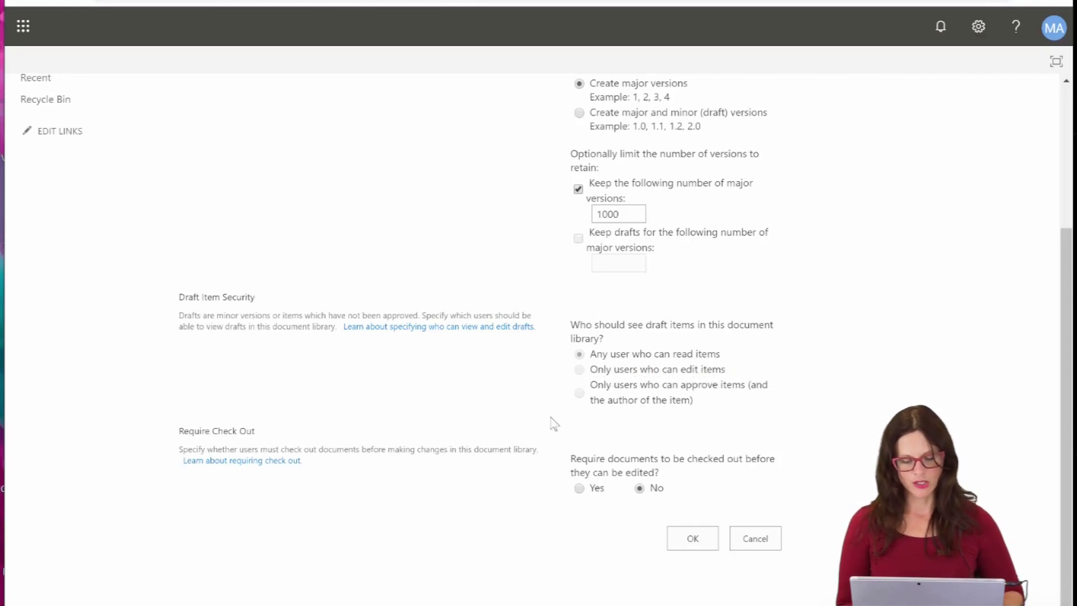
{"action": "left_click", "coordinate": [685, 545]}
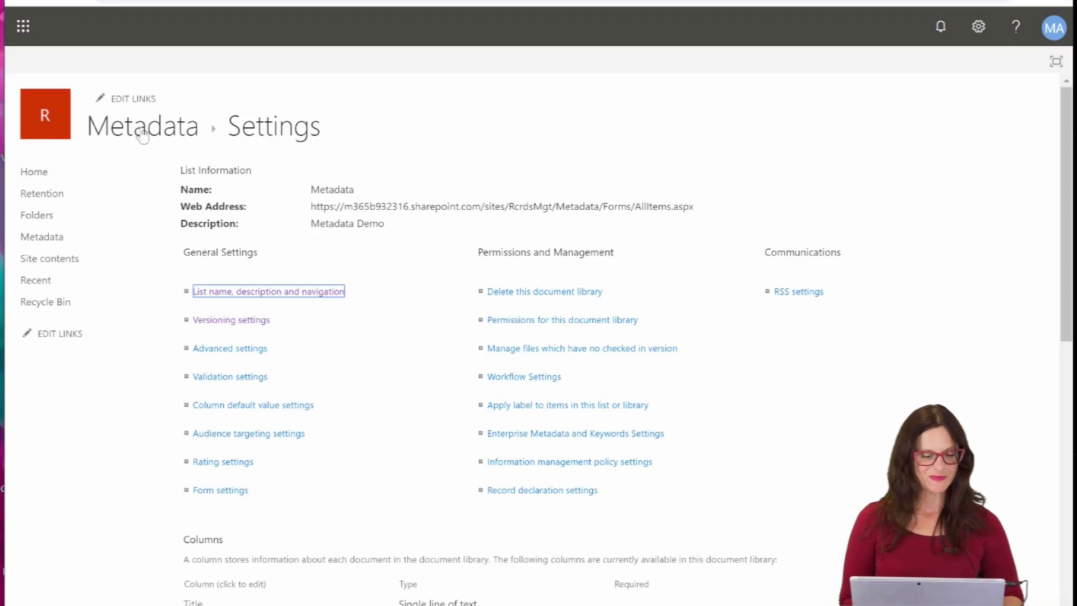
Return to the Metadata library, reopen the version history of ApprovalProcessSteps.docx and check the actions for version 8.0.
{"action": "left_click", "coordinate": [143, 134]}
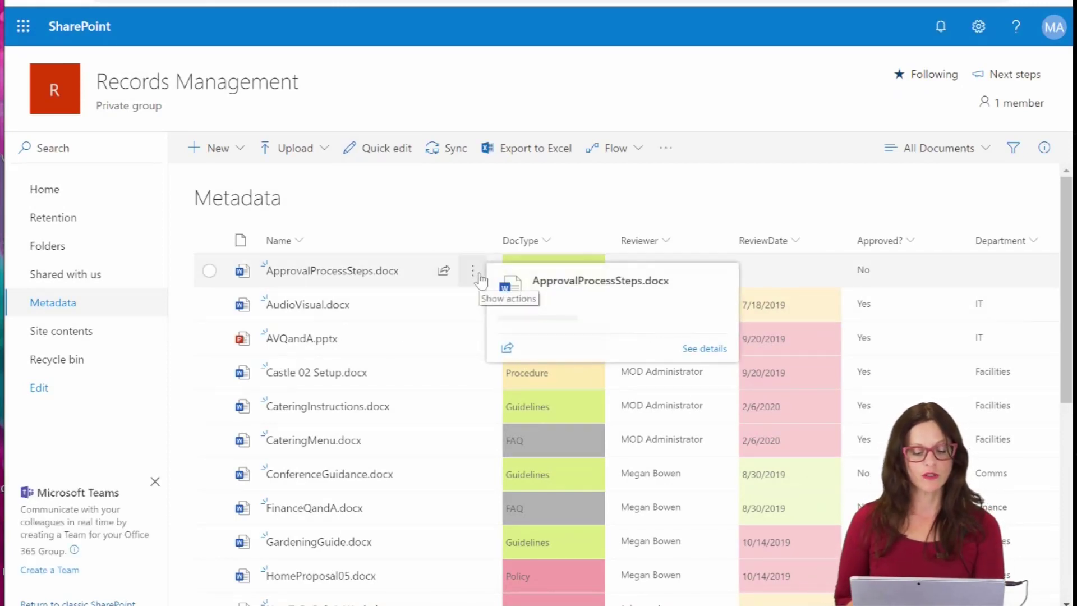
{"action": "left_click", "coordinate": [480, 280]}
{"action": "left_click", "coordinate": [480, 276]}
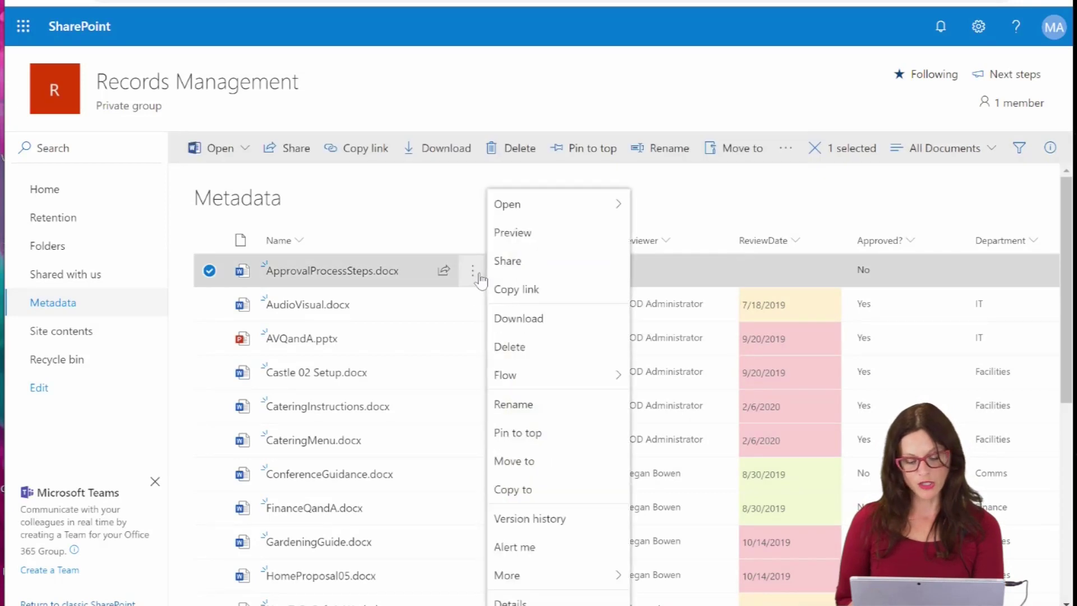
{"action": "left_click", "coordinate": [530, 519]}
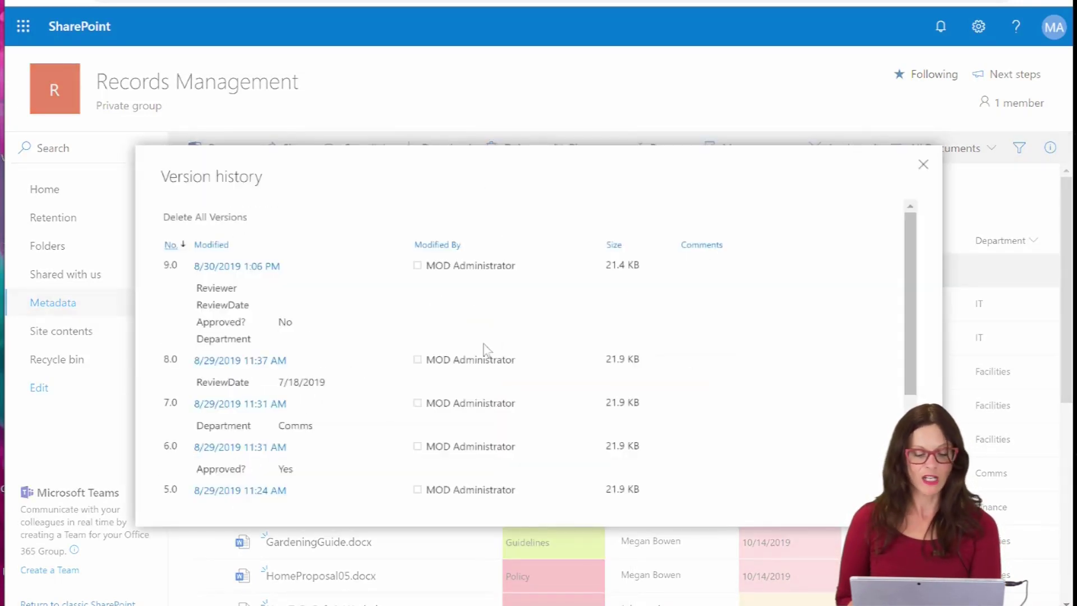
{"action": "left_click", "coordinate": [300, 361]}
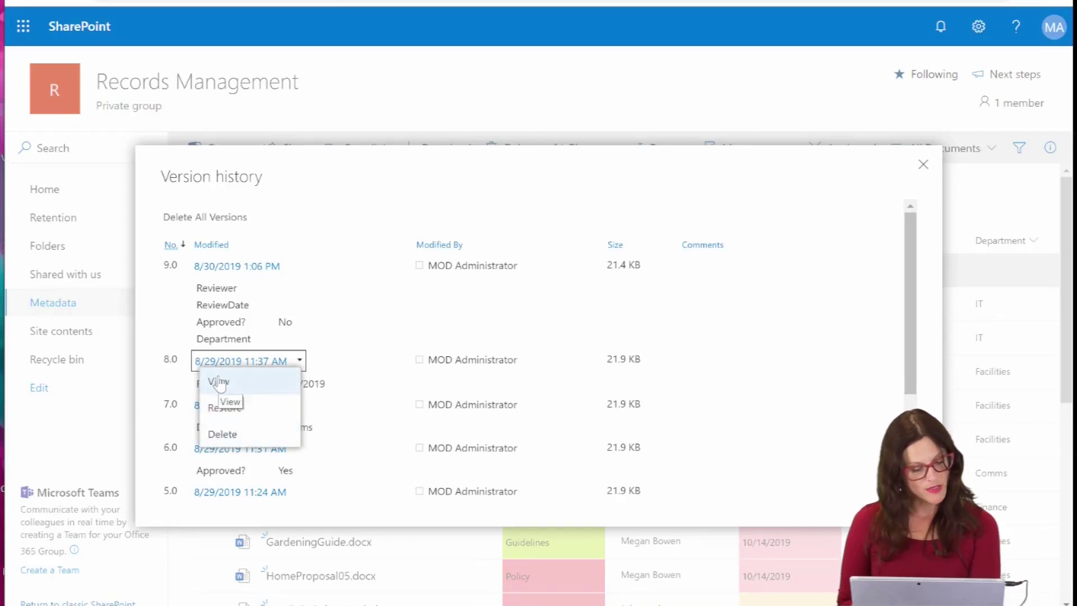
{"action": "left_click", "coordinate": [389, 317]}
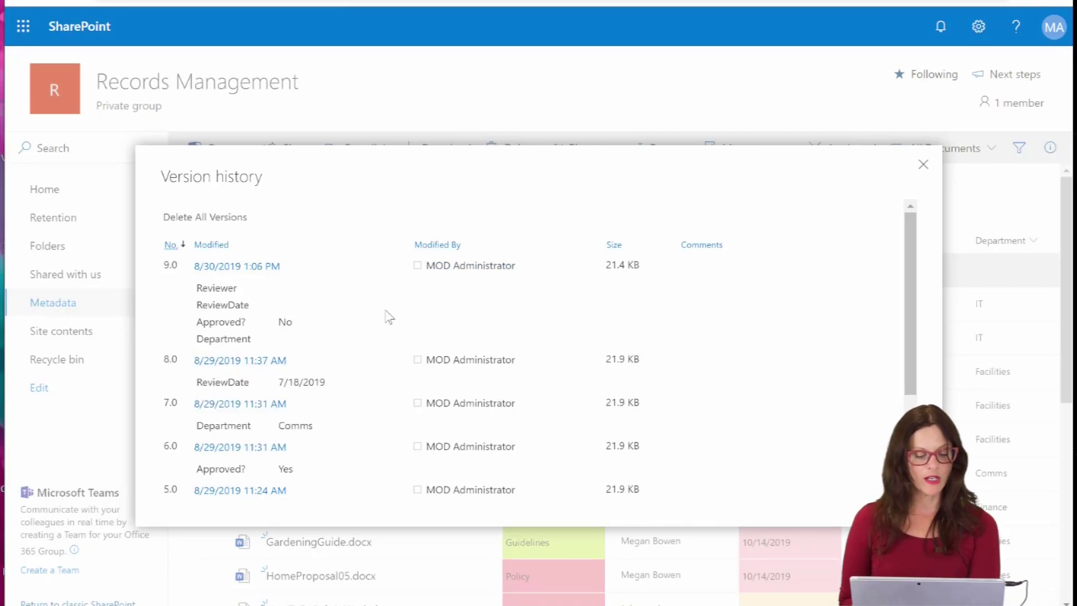